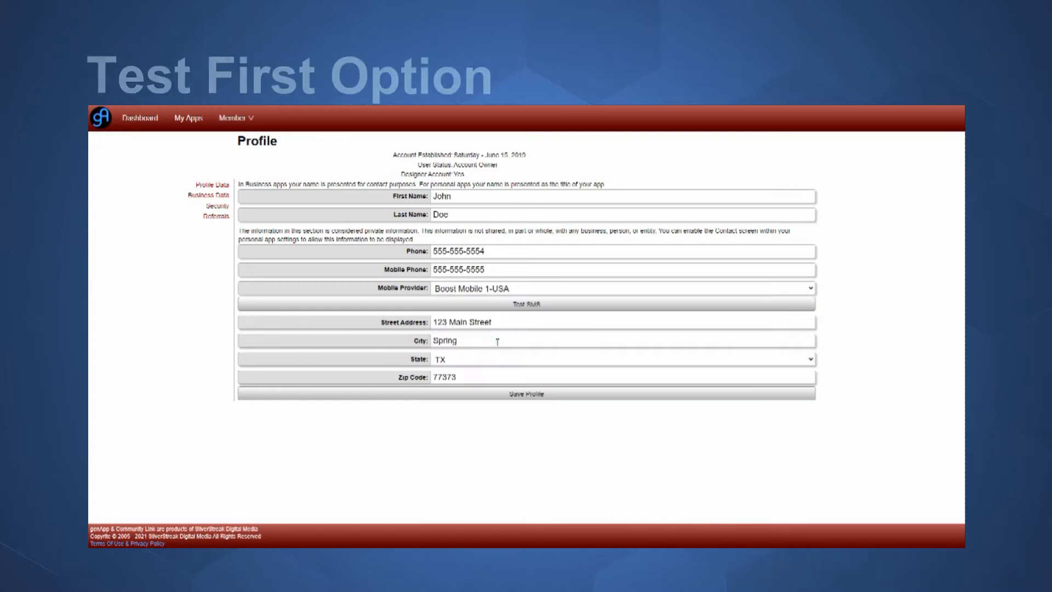
- Send a test SMS to the profile's mobile using Boost Mobile 1-USA, then dismiss the Message Sent notice
left_click(498, 305)
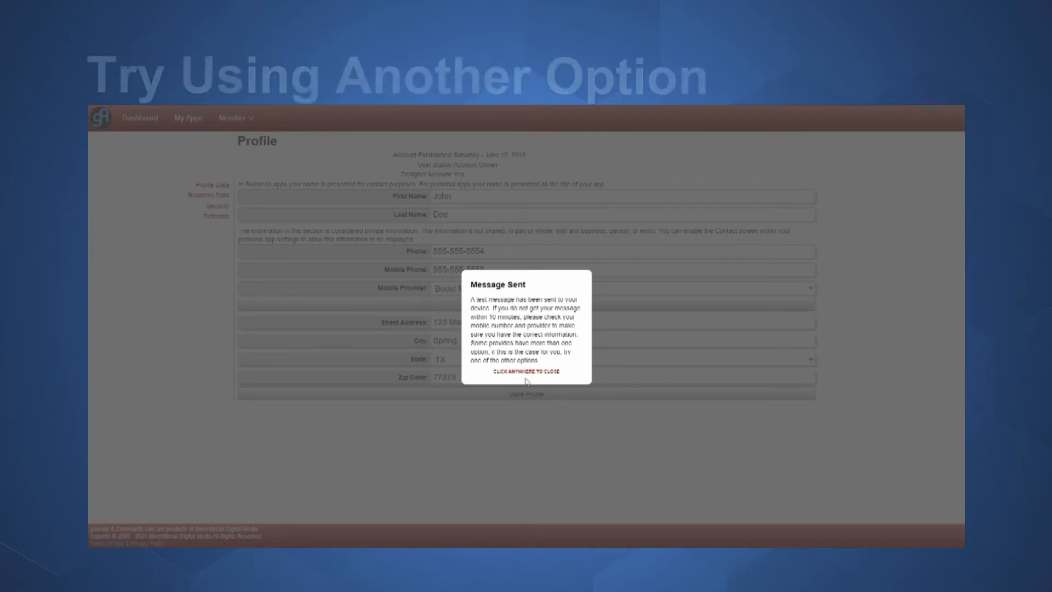
left_click(638, 372)
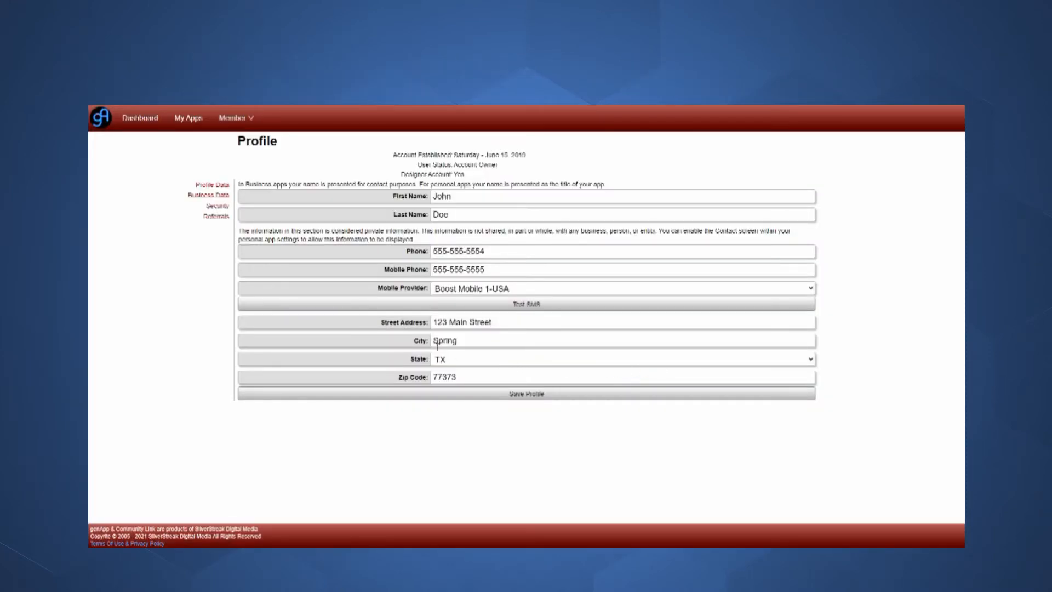
- Keep Advertising/Marketing and Digital Marketing as business category and type, then go to Security
left_click(222, 196)
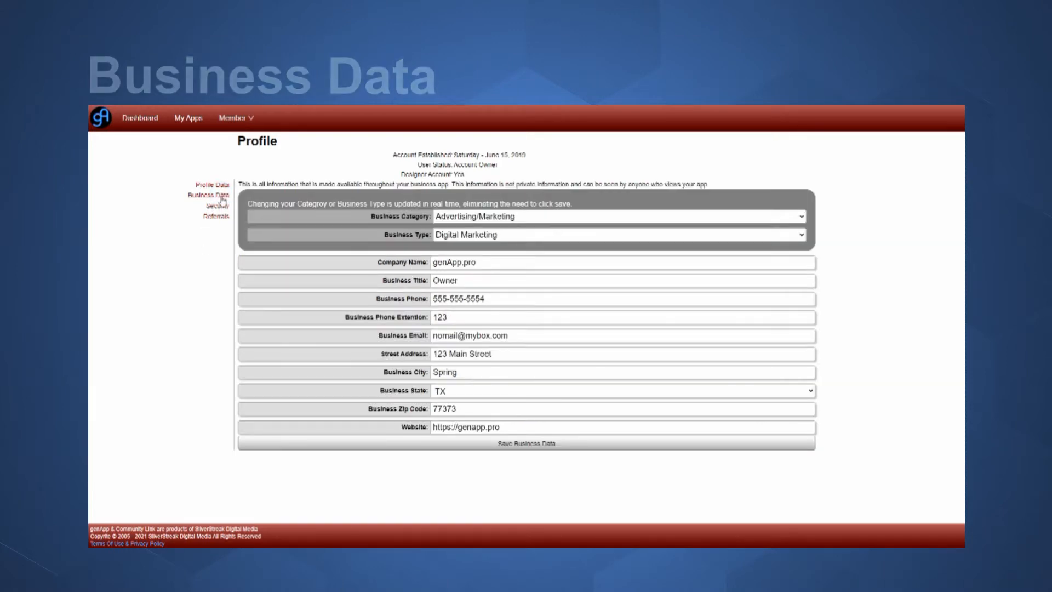
left_click(483, 216)
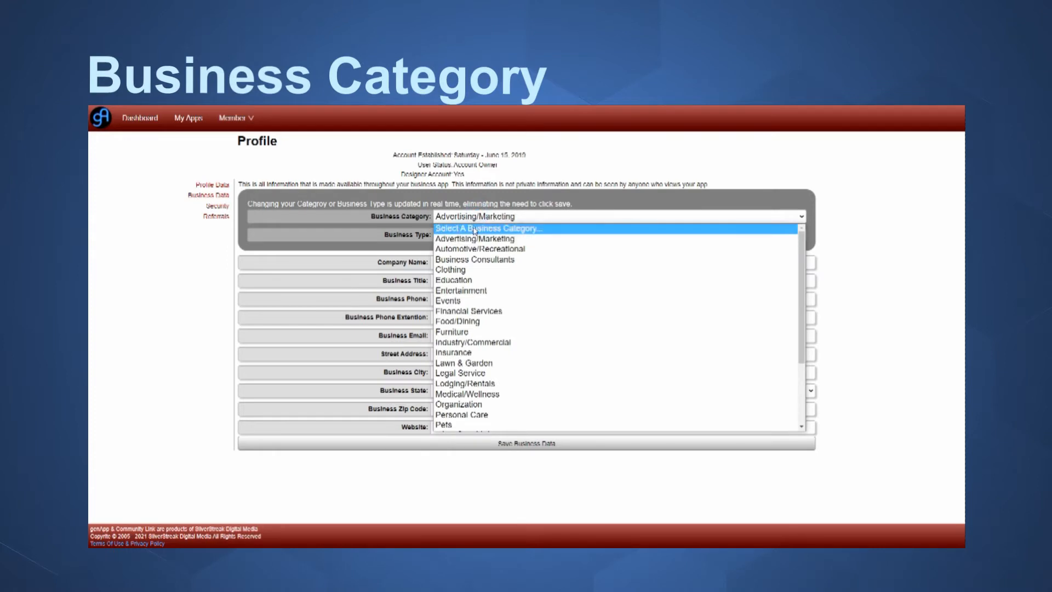
left_click(484, 218)
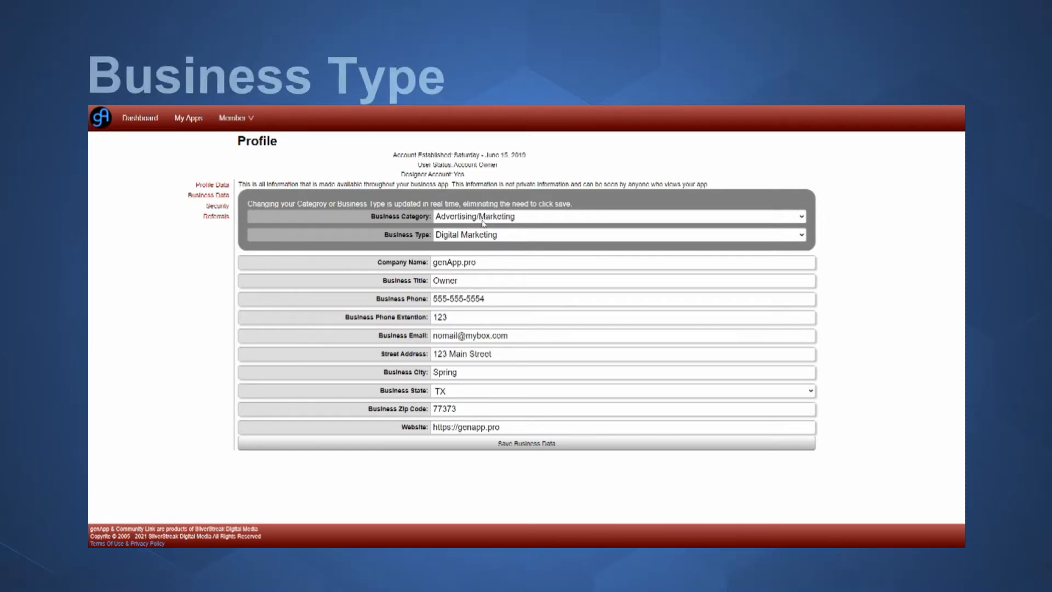
left_click(470, 234)
left_click(477, 261)
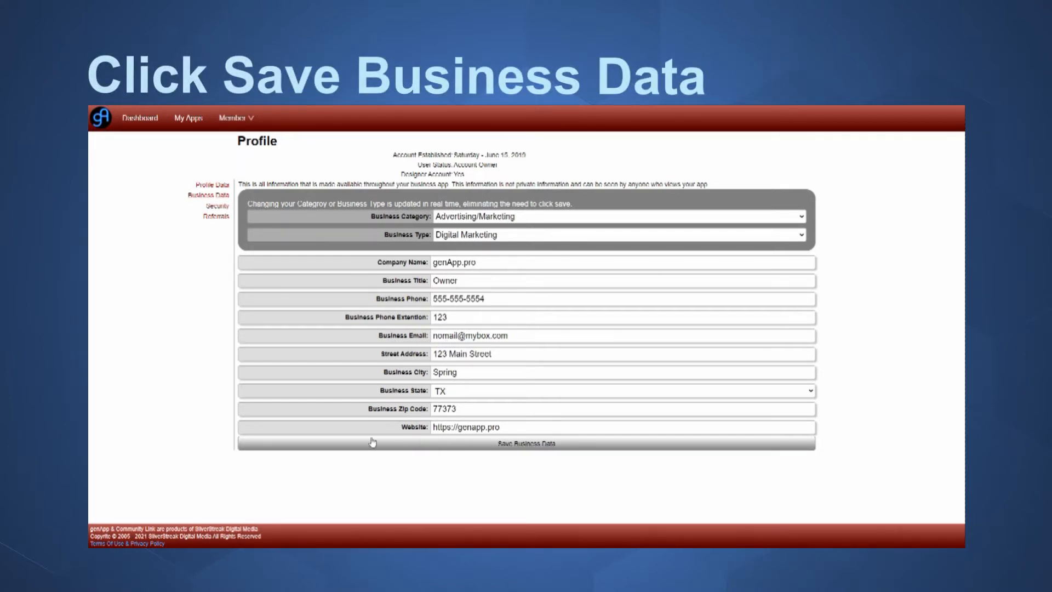
left_click(217, 206)
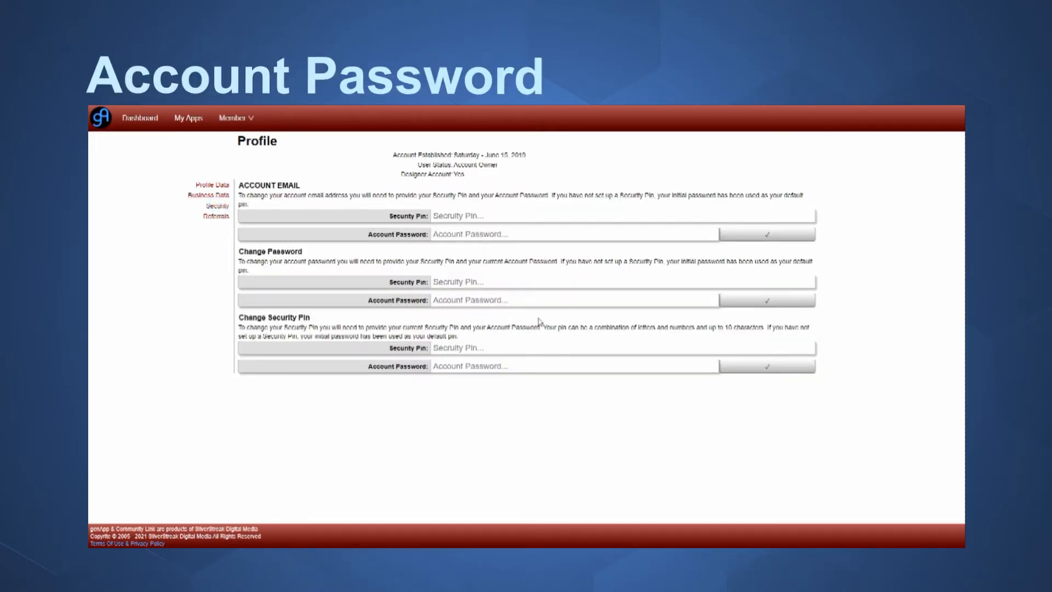
- Verify the current security PIN and account password to unlock the PIN change
left_click_drag(657, 195, 530, 209)
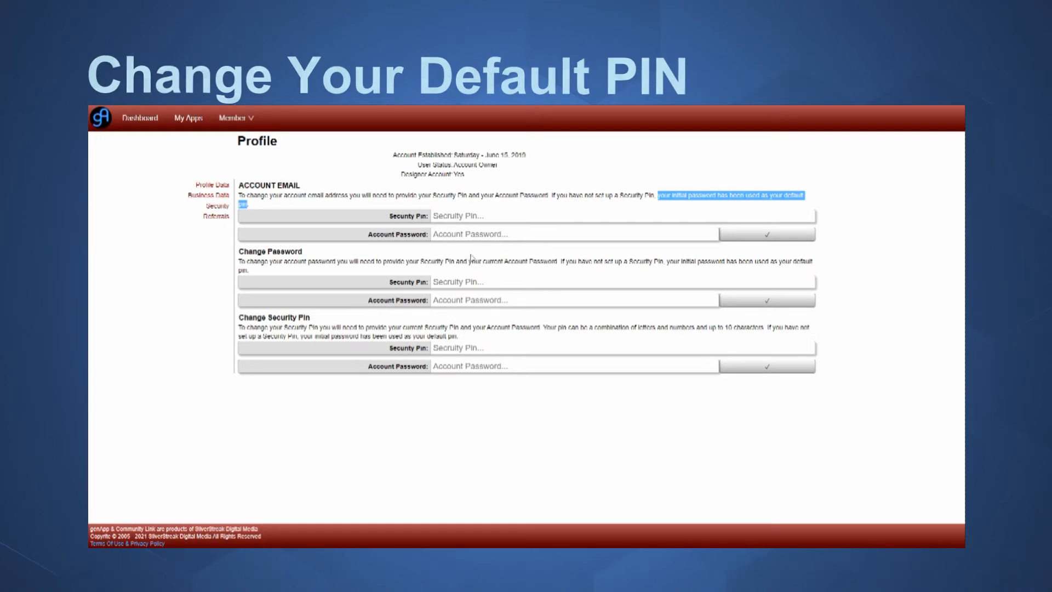
left_click(292, 195)
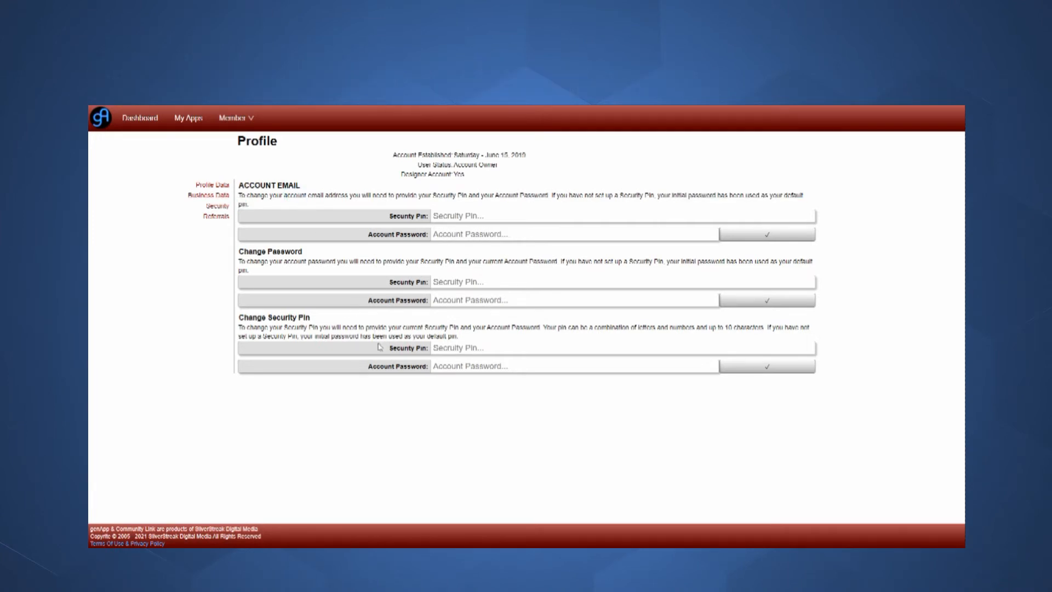
left_click(440, 347)
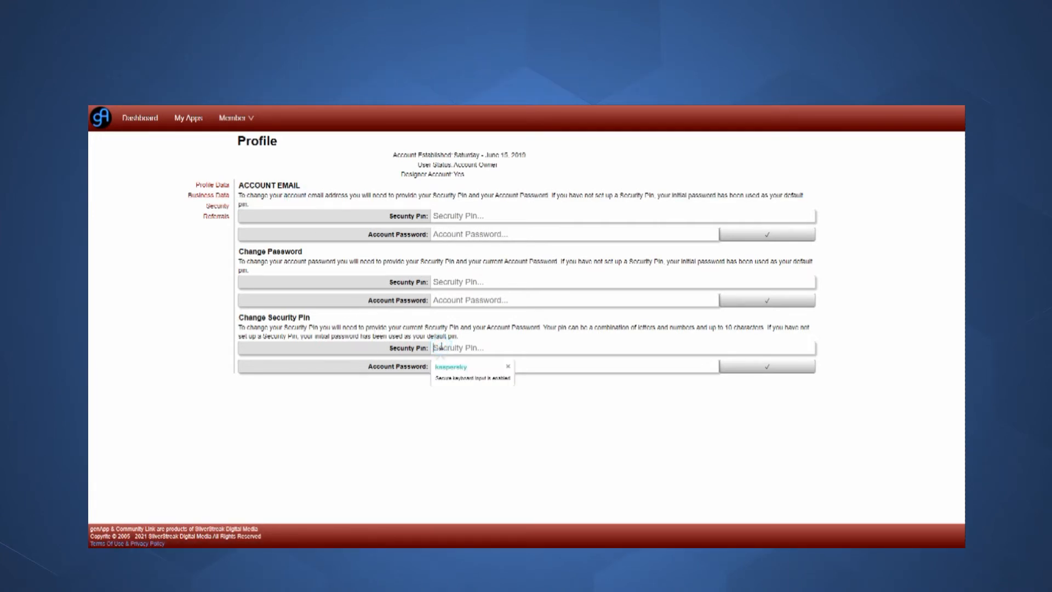
type("***")
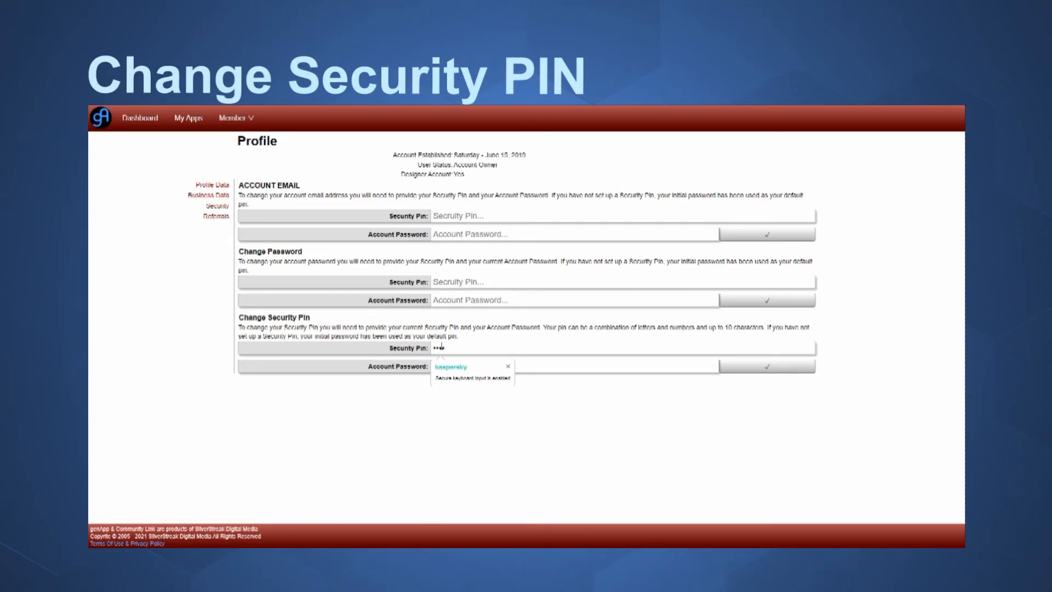
key("Tab")
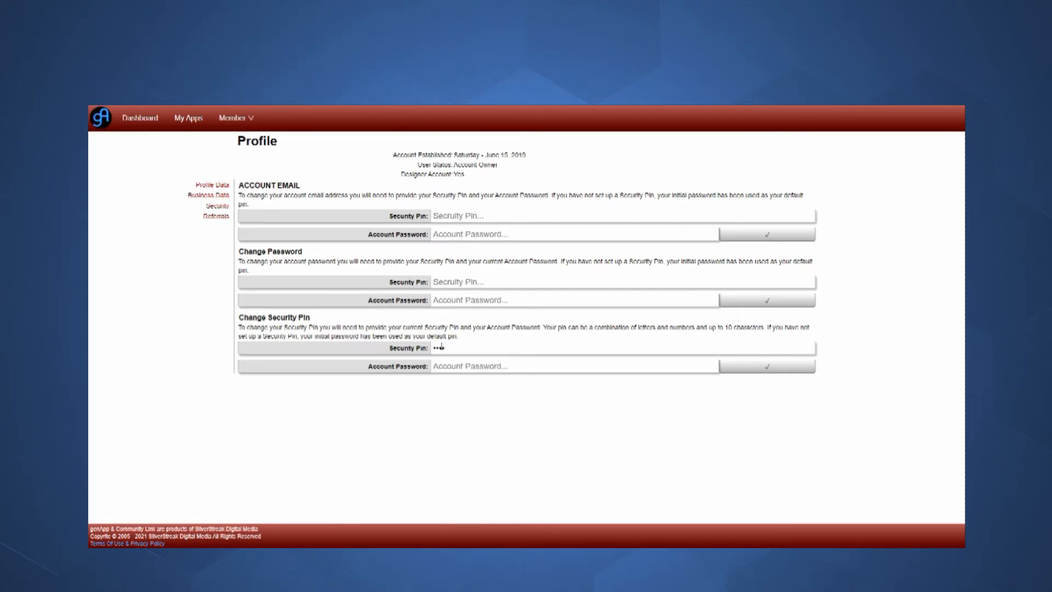
type("*")
left_click(770, 367)
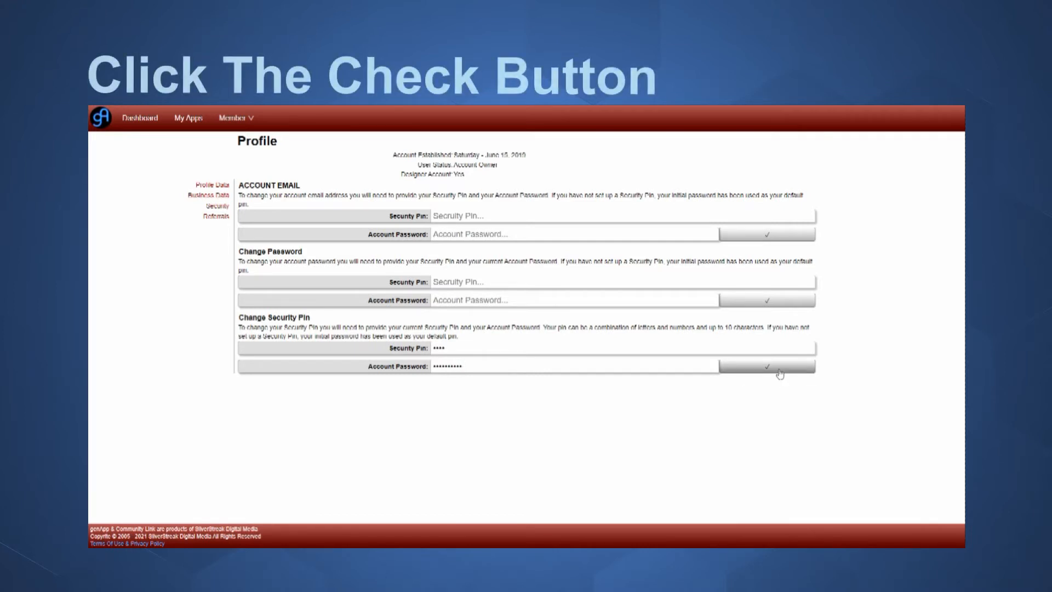
- Enter and confirm a new security PIN, save it, and dismiss the Security Pin Updated notice
left_click(477, 348)
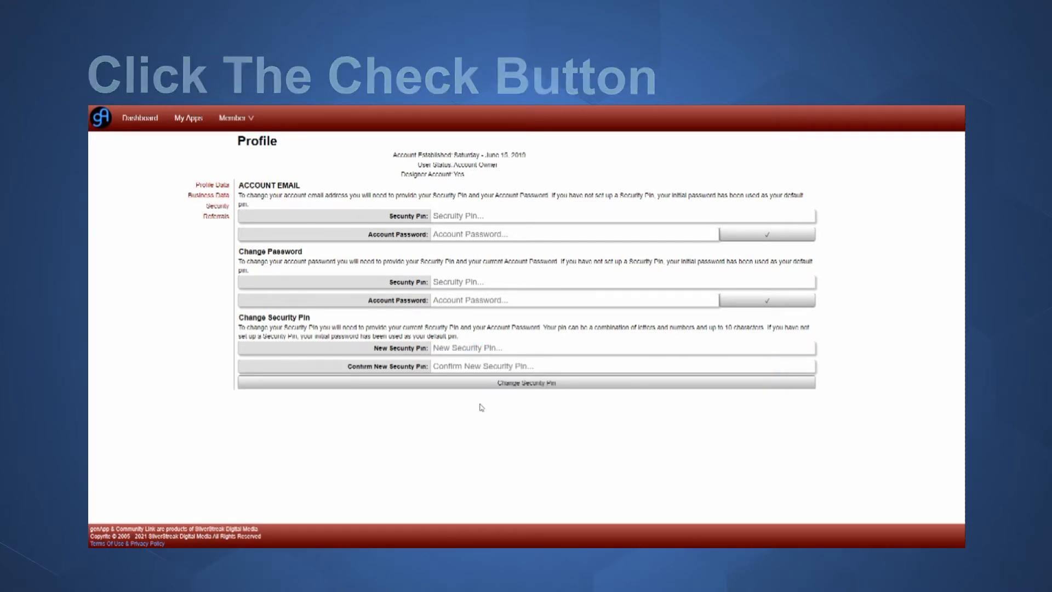
type("*")
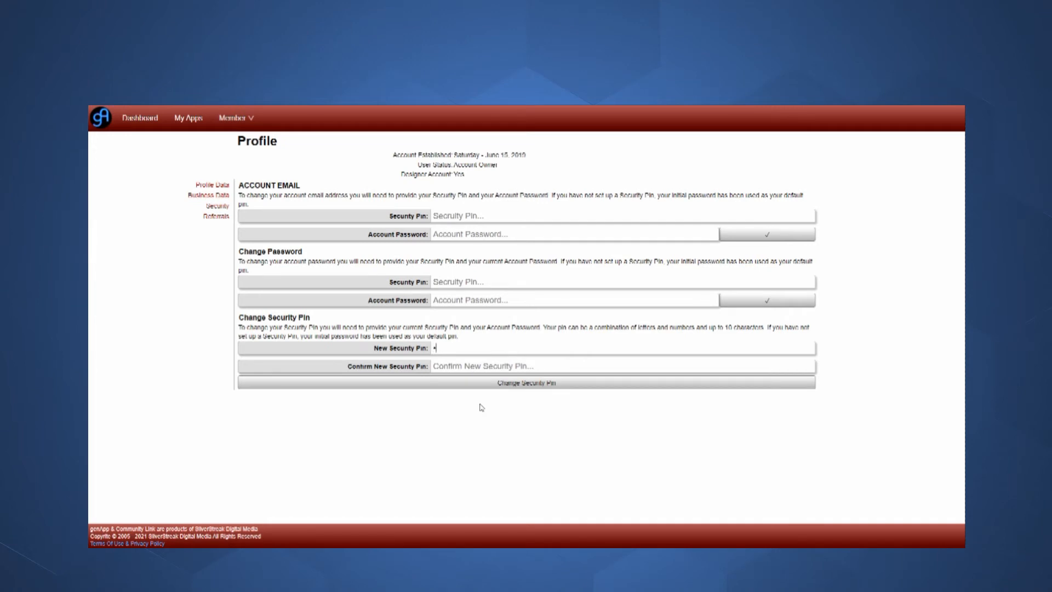
left_click(482, 366)
type("*")
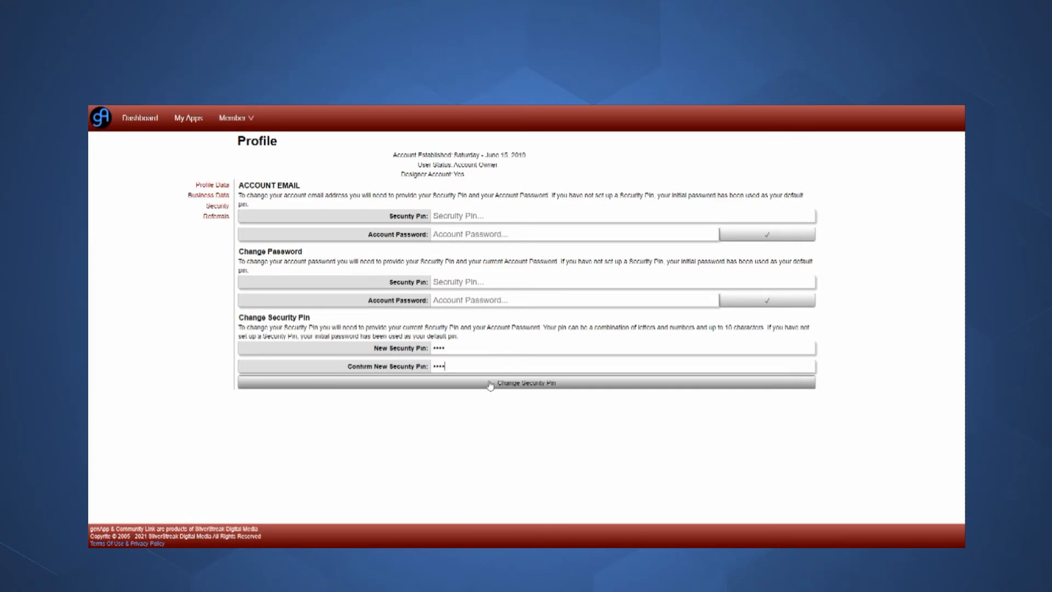
left_click(490, 384)
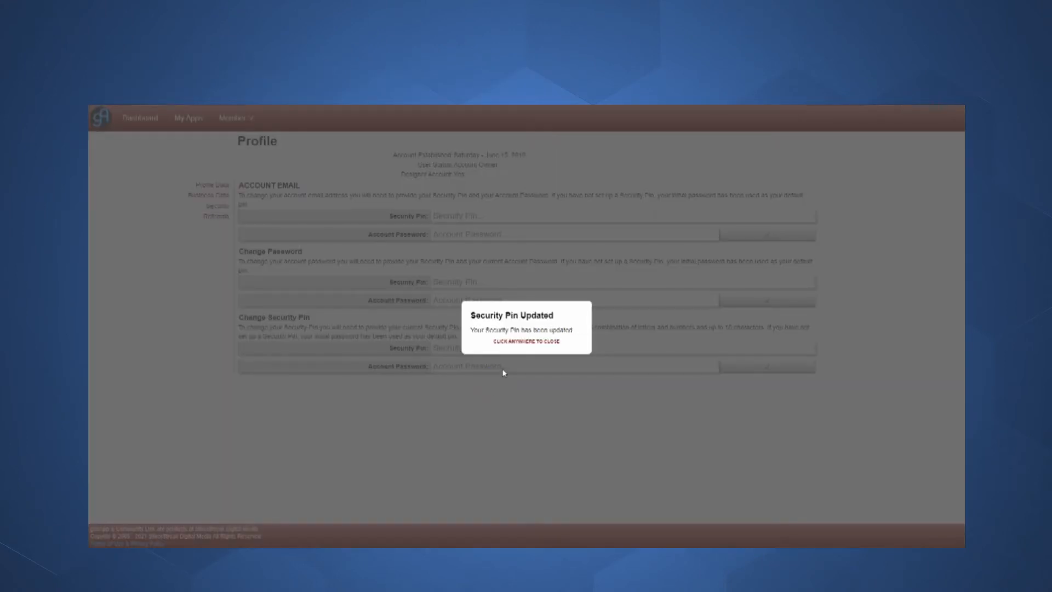
left_click(510, 373)
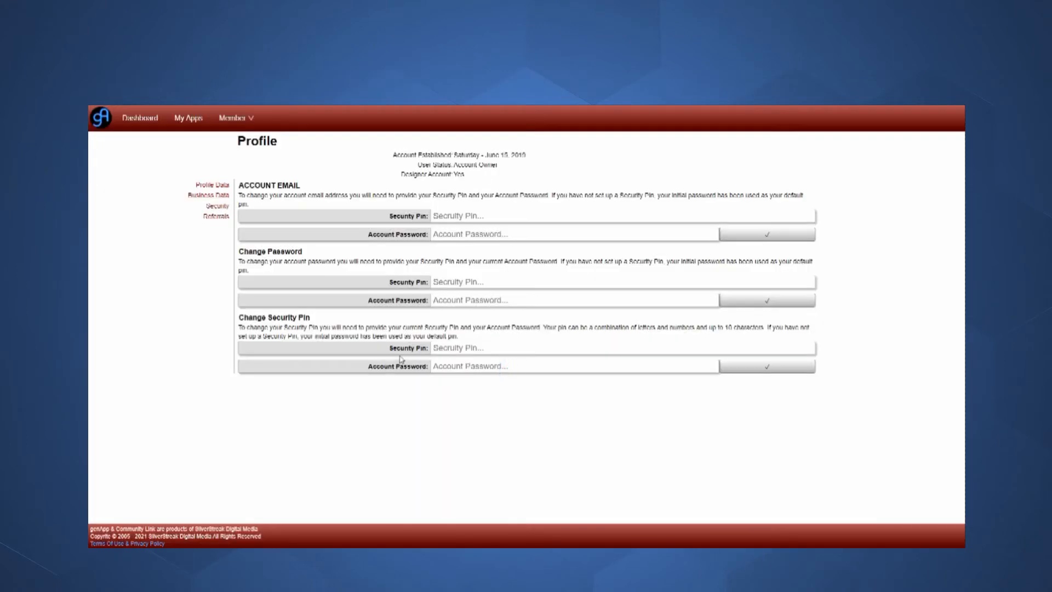
- Open Referrals, cancel saving the QR code, and load the copied referral link in a new tab
left_click(217, 217)
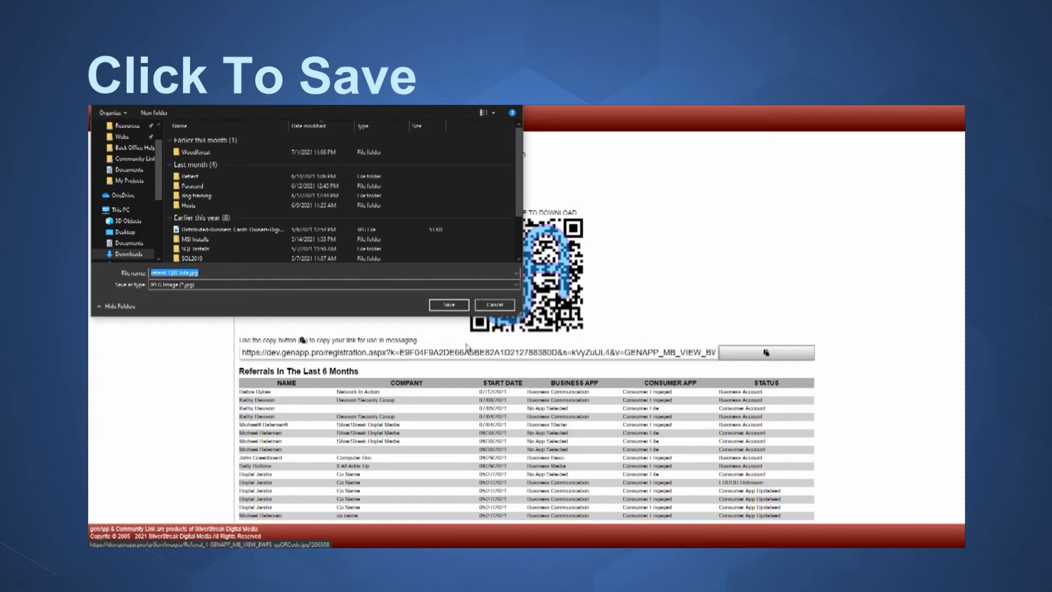
left_click(493, 305)
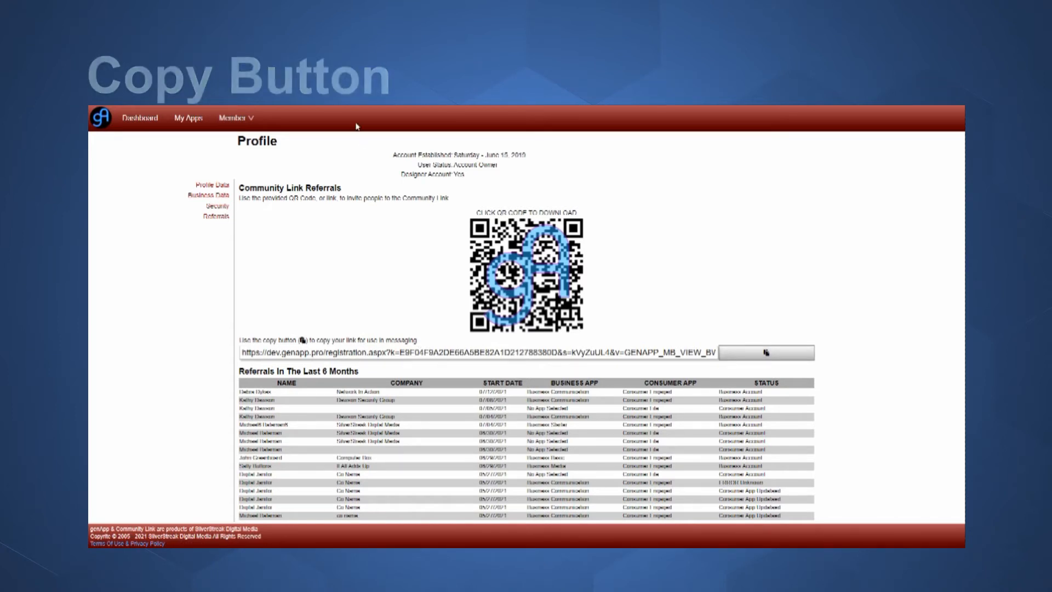
key("ctrl+t")
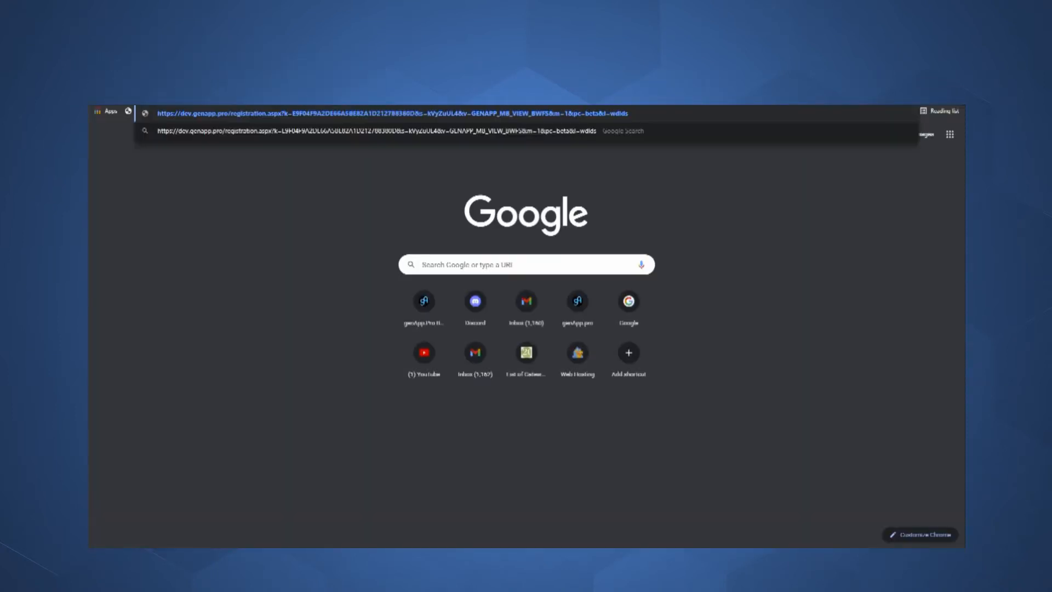
key("Return")
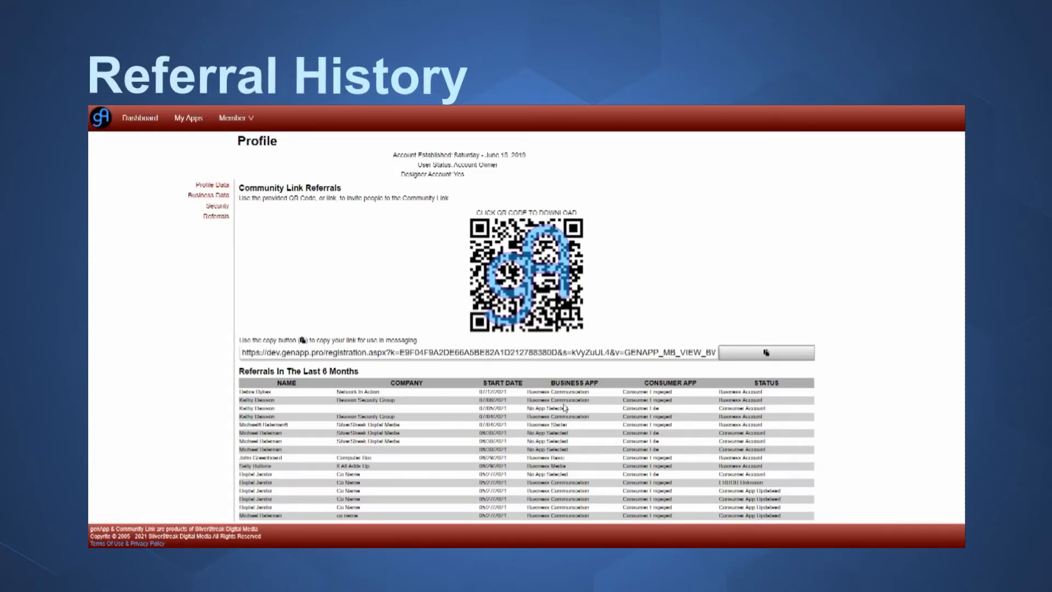
- Highlight the first referral's status, return to Profile Data, then show the Member menu options
left_click_drag(764, 392, 718, 392)
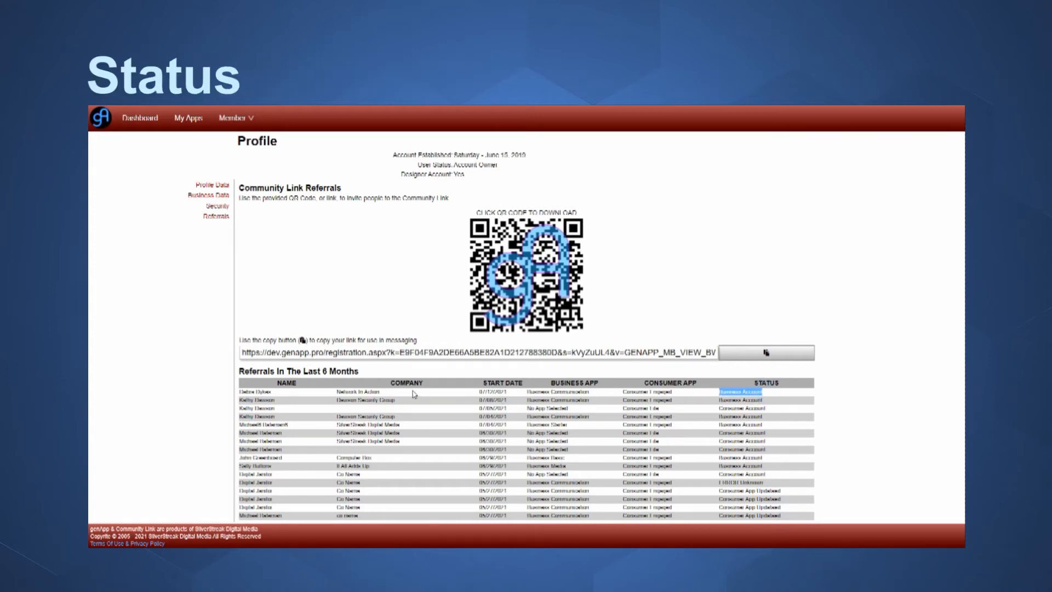
left_click(220, 185)
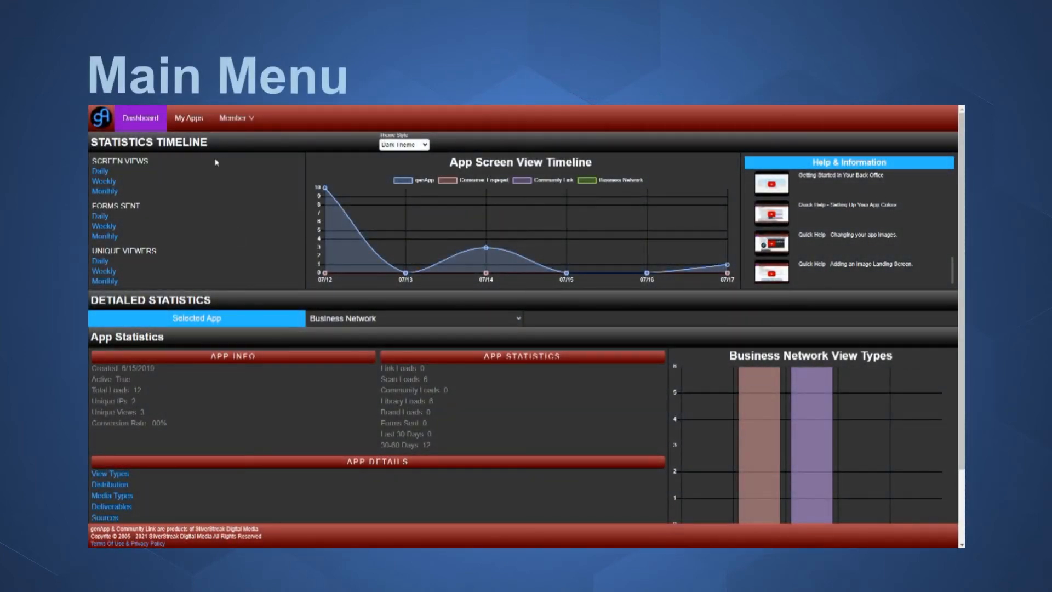
left_click(237, 128)
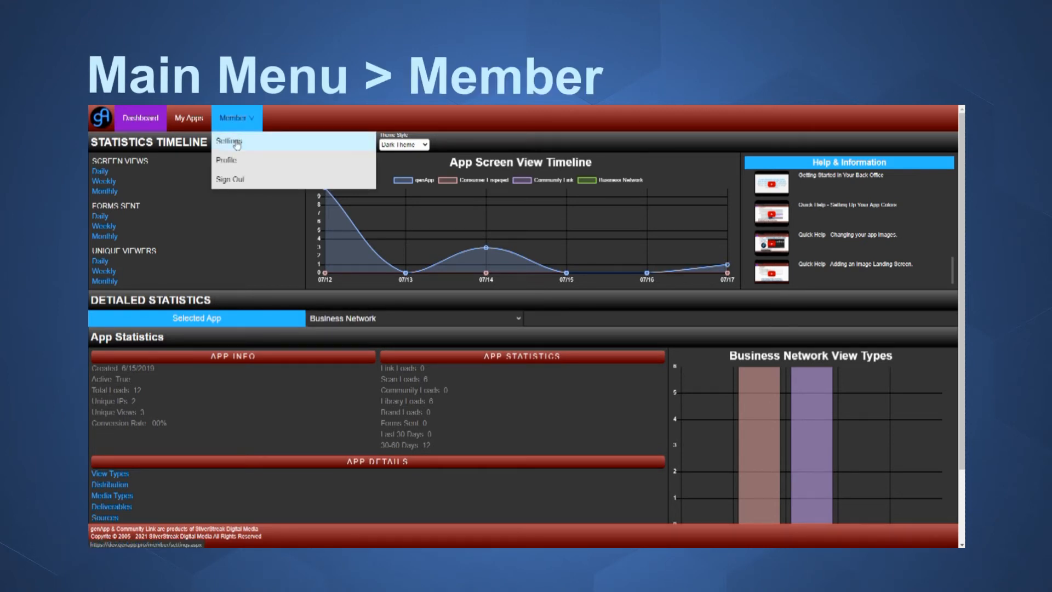
- Go to Member > Settings and expand the Add Employee form
left_click(236, 144)
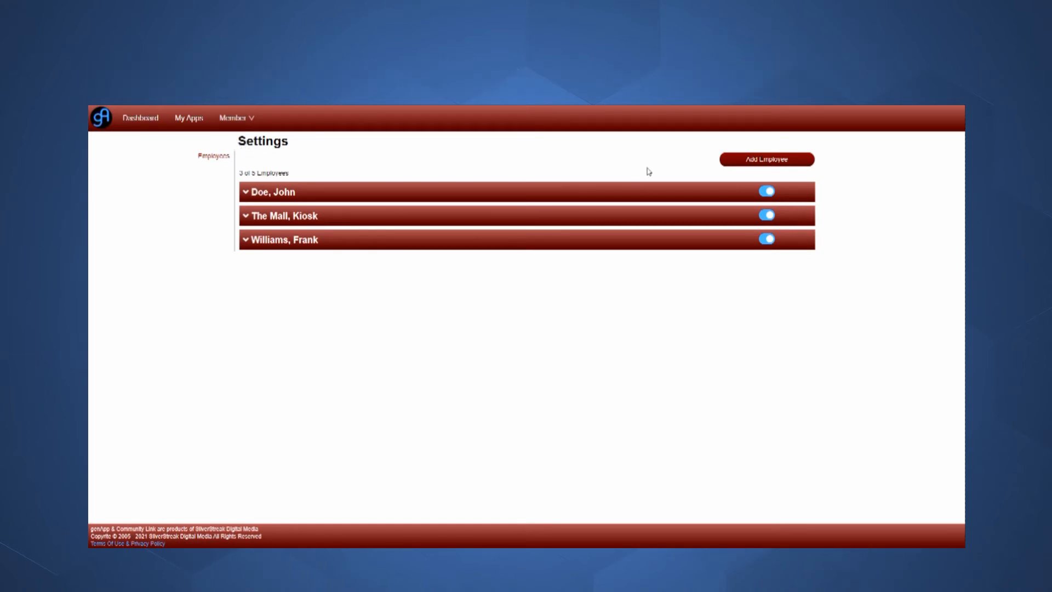
left_click(741, 160)
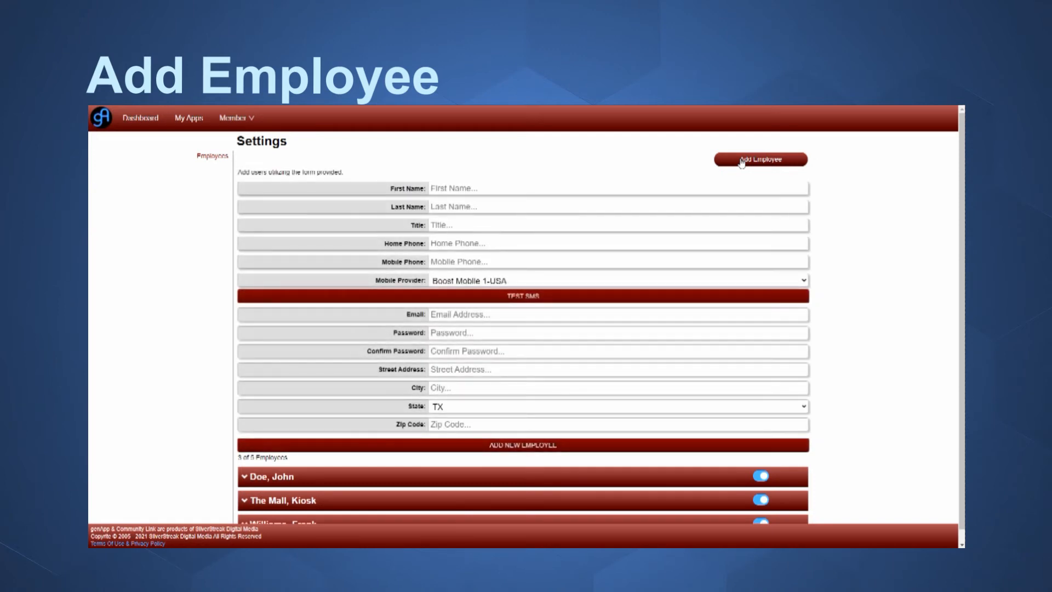
- Enter the employee's first and last name, job title Sales Rep, and home and mobile phone numbers
left_click(694, 187)
type("Jane")
key("Tab")
type("Doe")
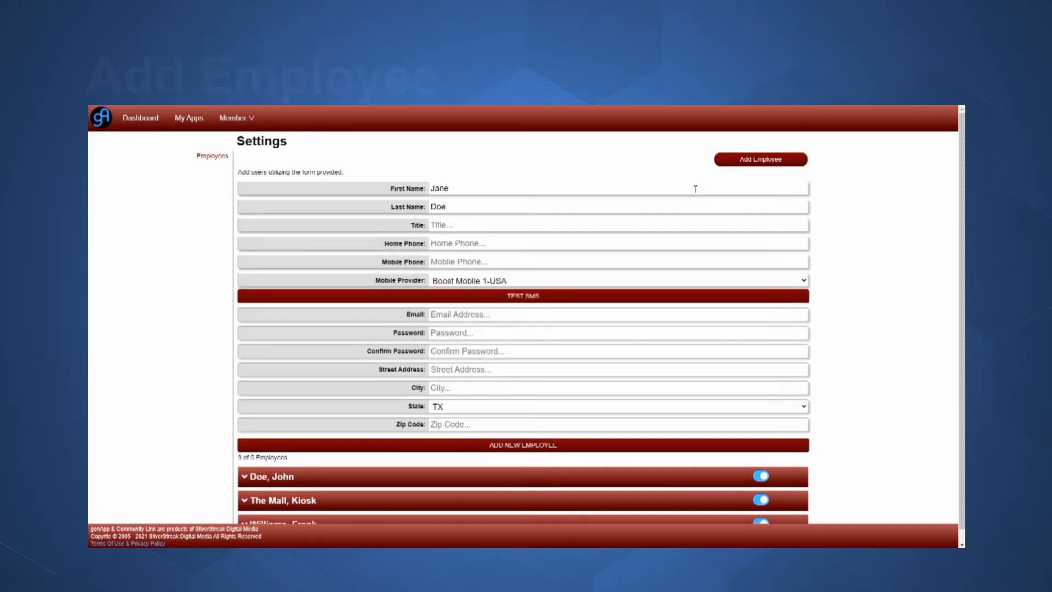
key("Tab")
type("Sales Rep")
key("Tab")
type("555-555-5555")
key("Tab")
type("555-555-5554")
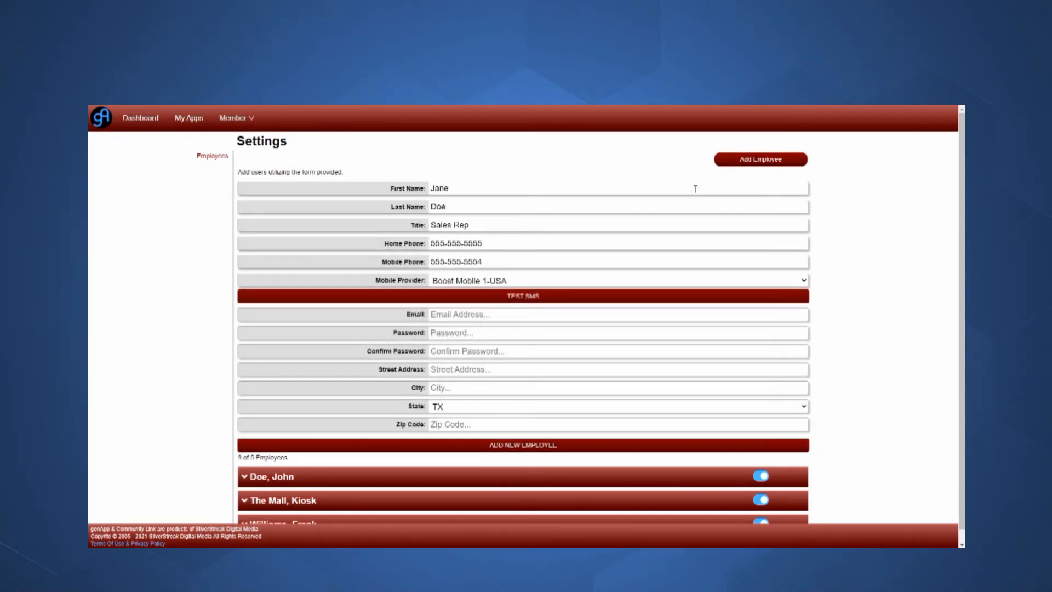
- Choose Sprint 1-USA as mobile provider and fill in the employee's login e-mail and password
left_click(493, 281)
scroll(484, 426, "down", 5)
left_click(461, 322)
left_click(470, 313)
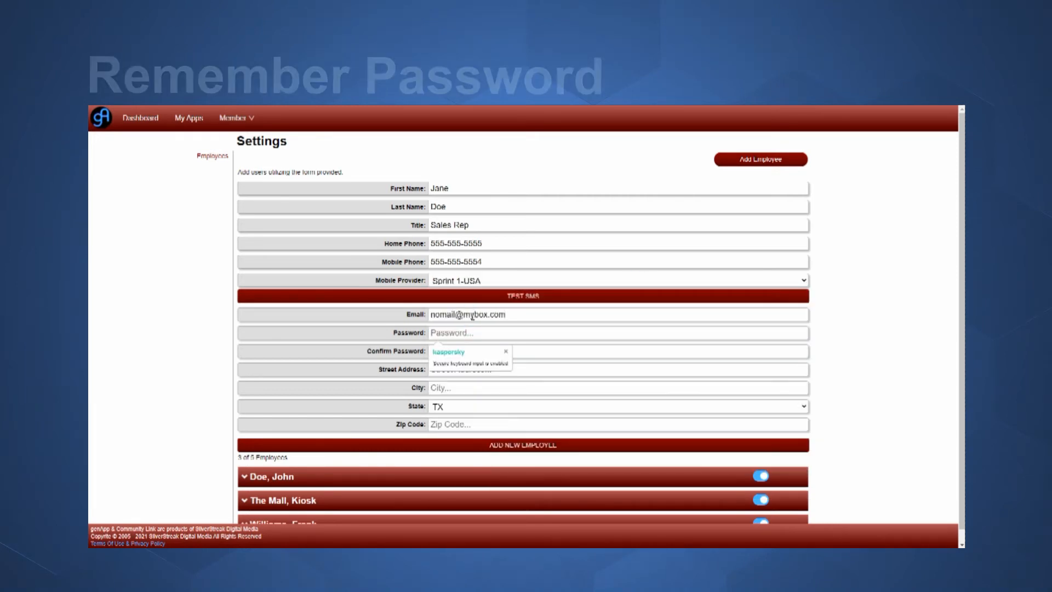
key("Tab")
type("pa")
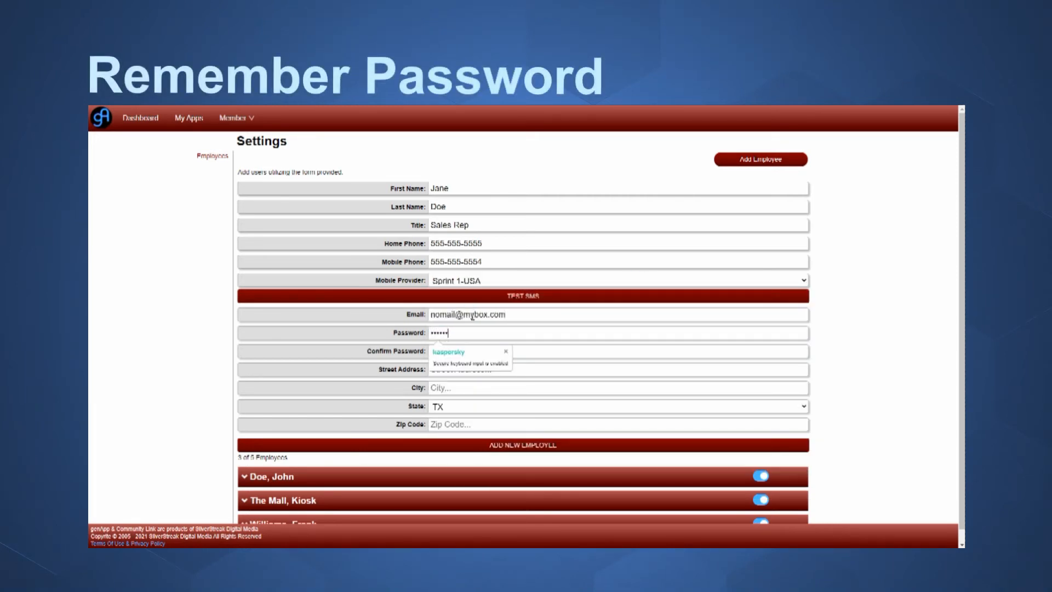
type("ssword12")
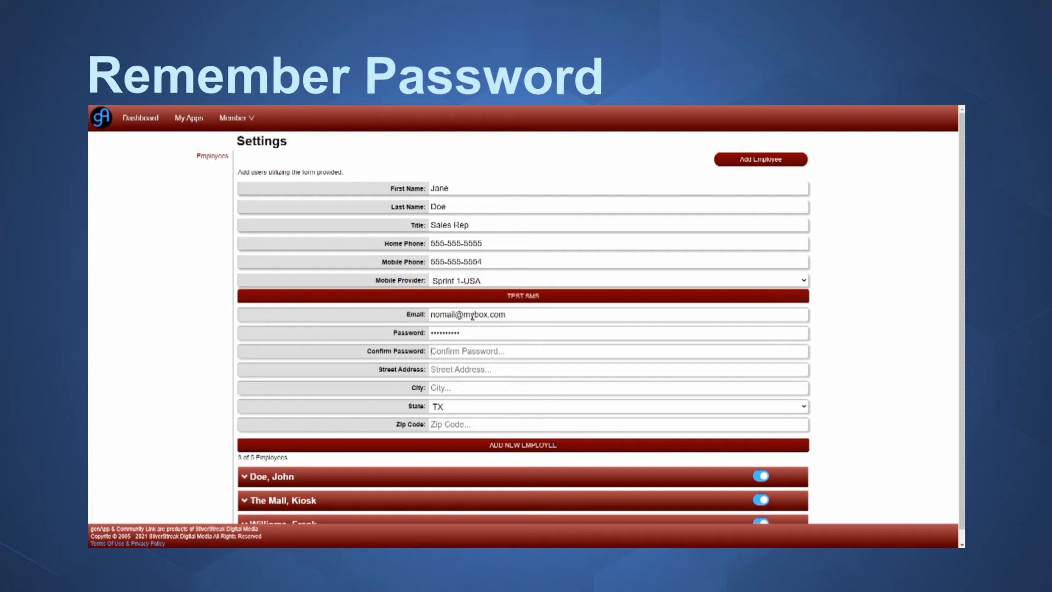
type("password12")
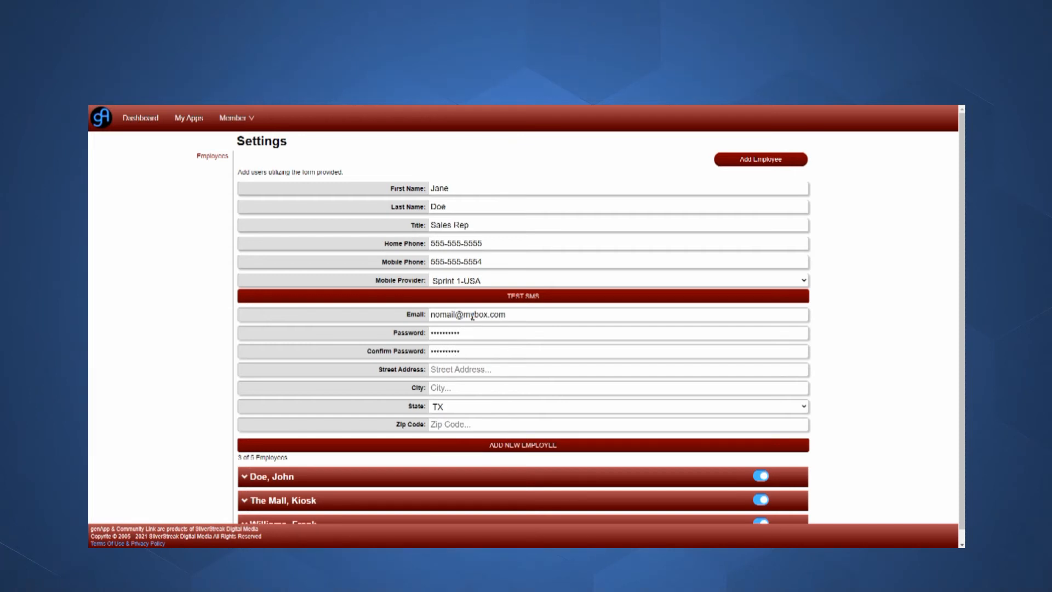
- Fill in the street address, city and zip code, send a test SMS, and add the employee
key("Tab")
type("123 Main Street")
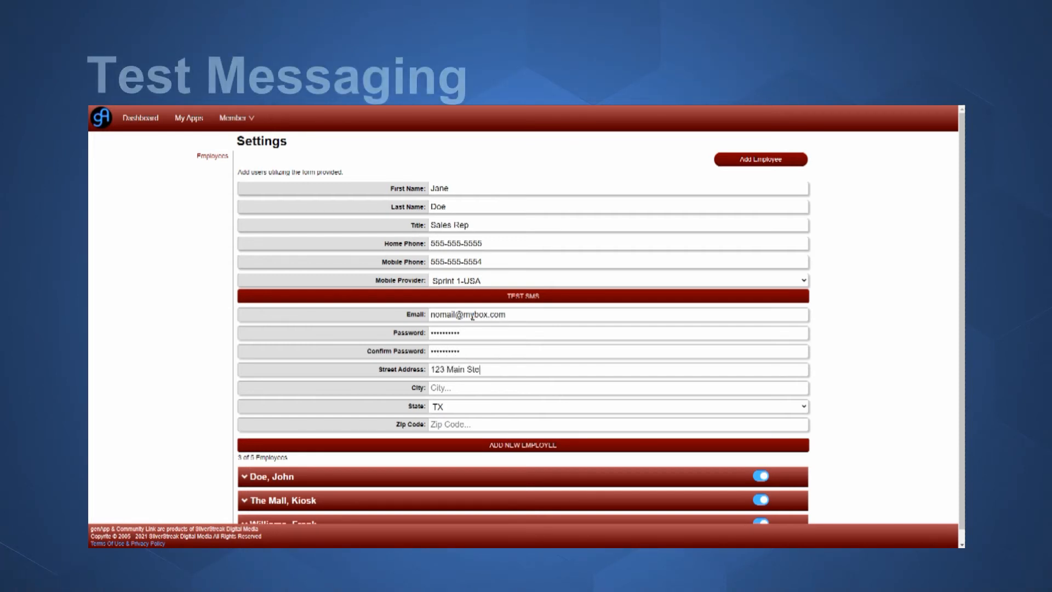
key("Tab")
type("Spring")
key("Tab")
key("Tab")
type("773")
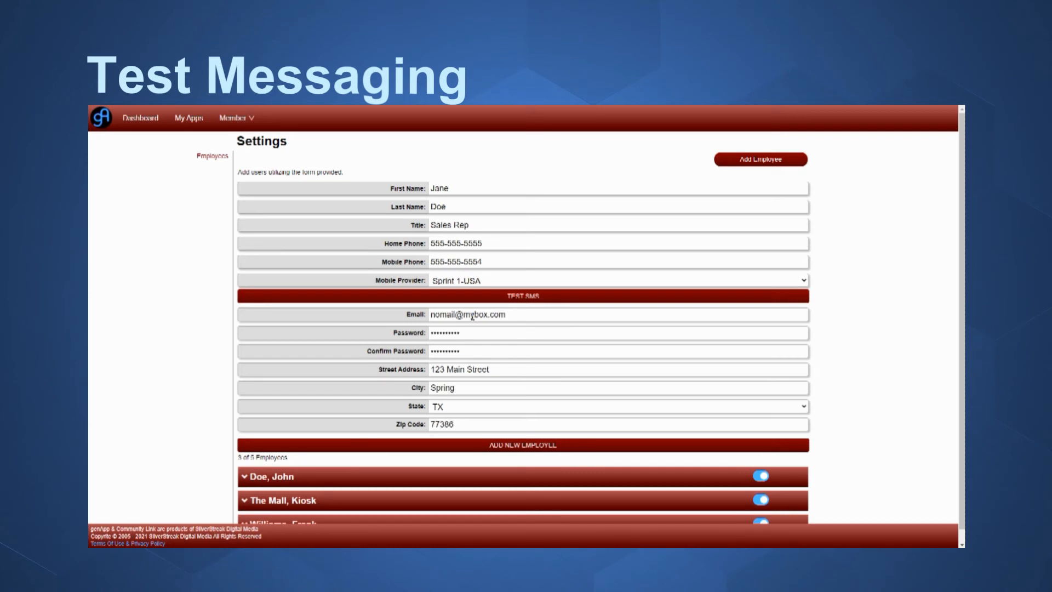
left_click(518, 297)
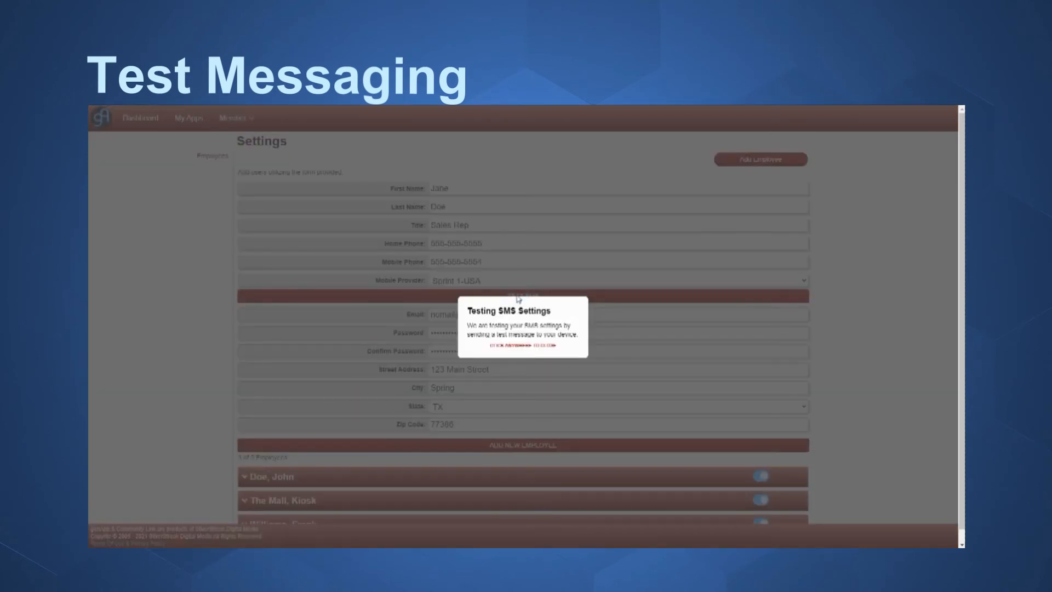
left_click(606, 287)
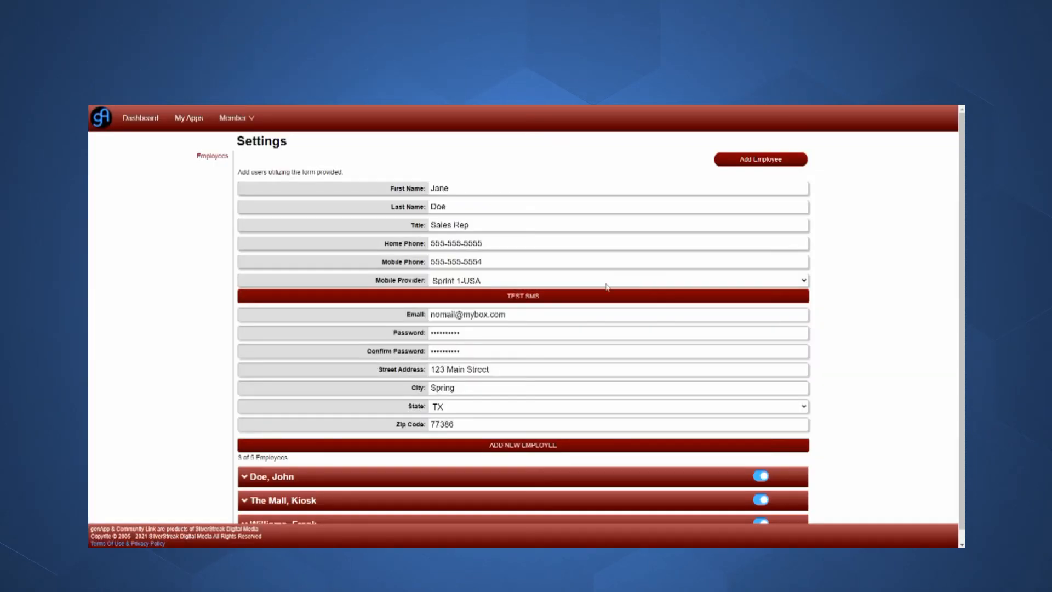
left_click(495, 444)
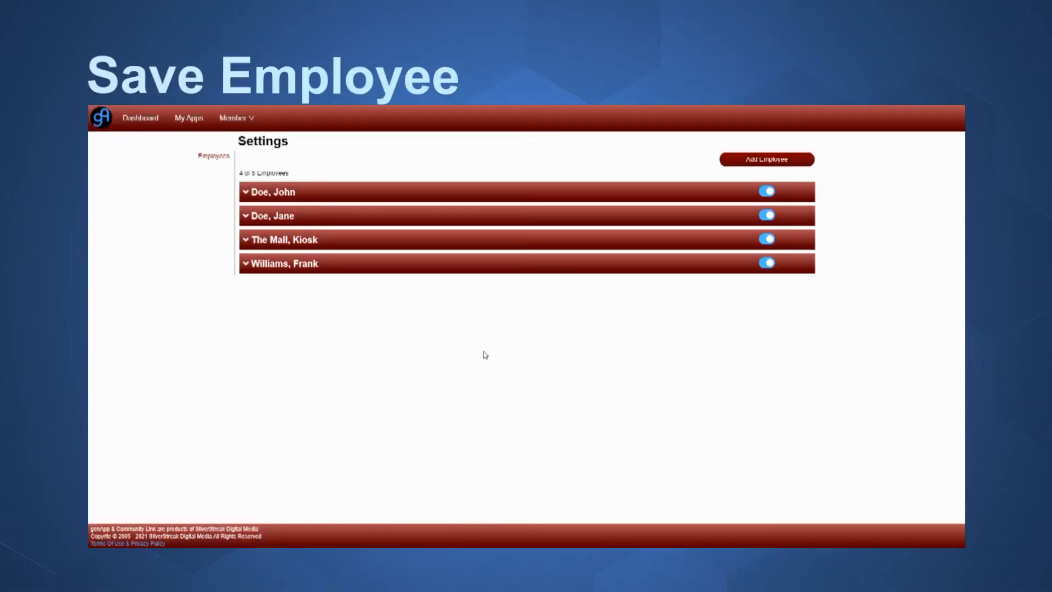
- Expand the new Sales Rep's row, toggle her account off and back on, and open it for editing
left_click(305, 218)
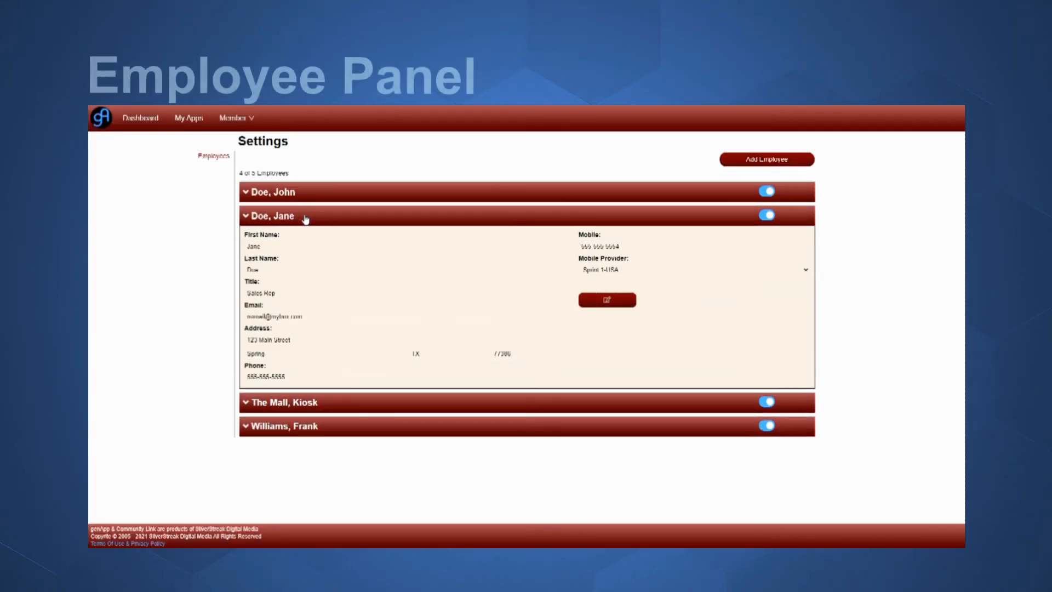
left_click(766, 215)
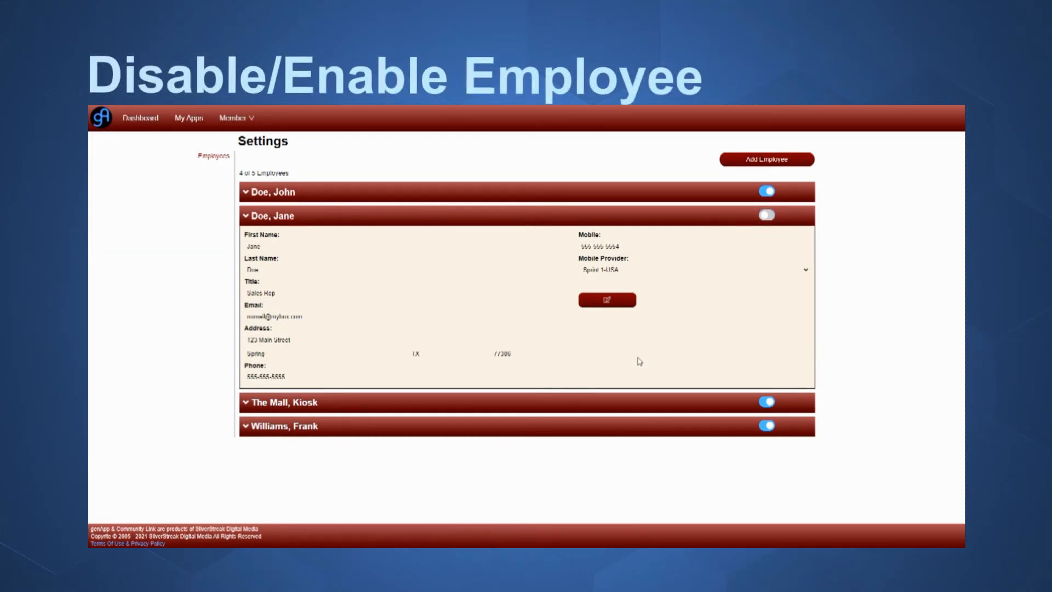
left_click(767, 216)
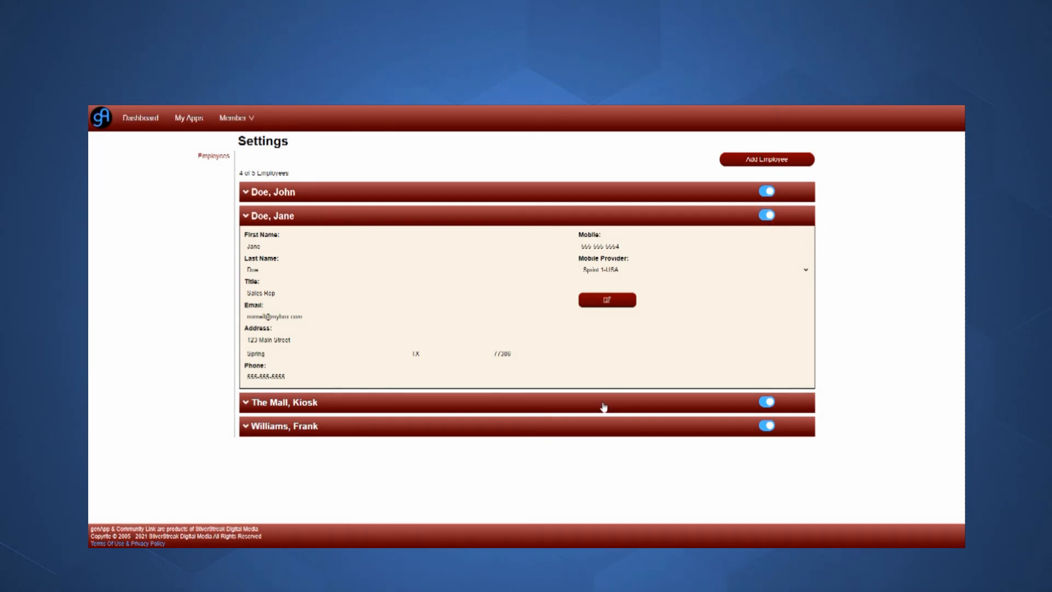
left_click(609, 299)
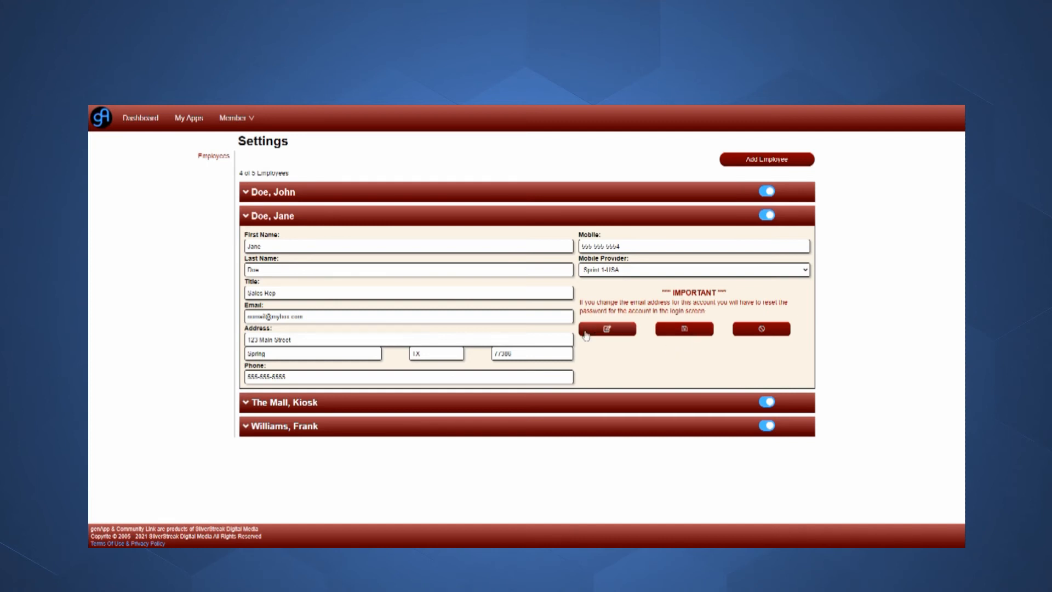
- Save the Sales Rep's edited phone details, dismiss the Employee Updated notice, and collapse her row
left_click_drag(292, 379, 282, 377)
left_click(667, 329)
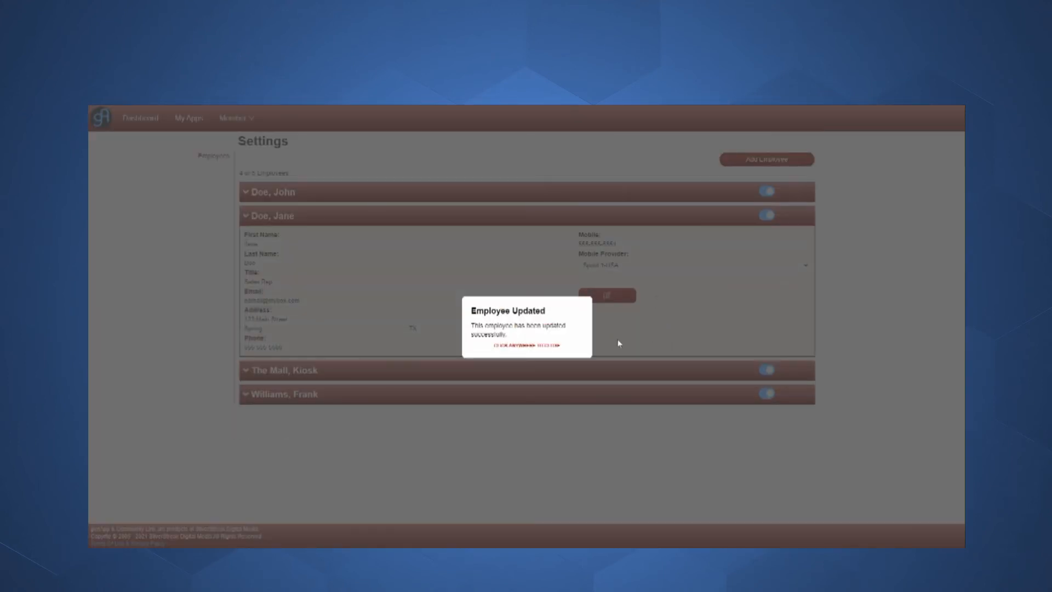
left_click(542, 343)
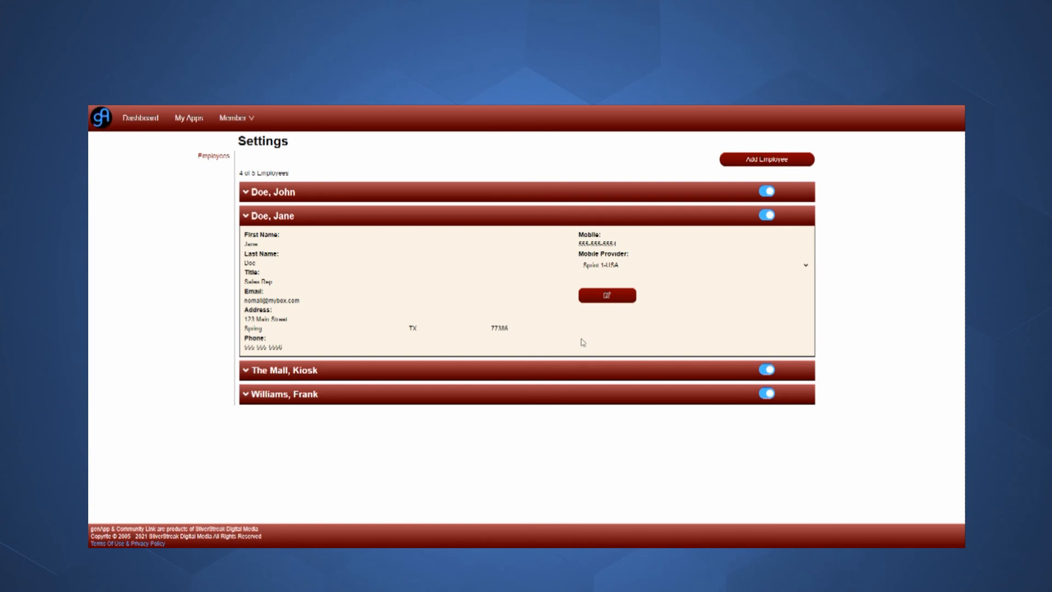
left_click(345, 219)
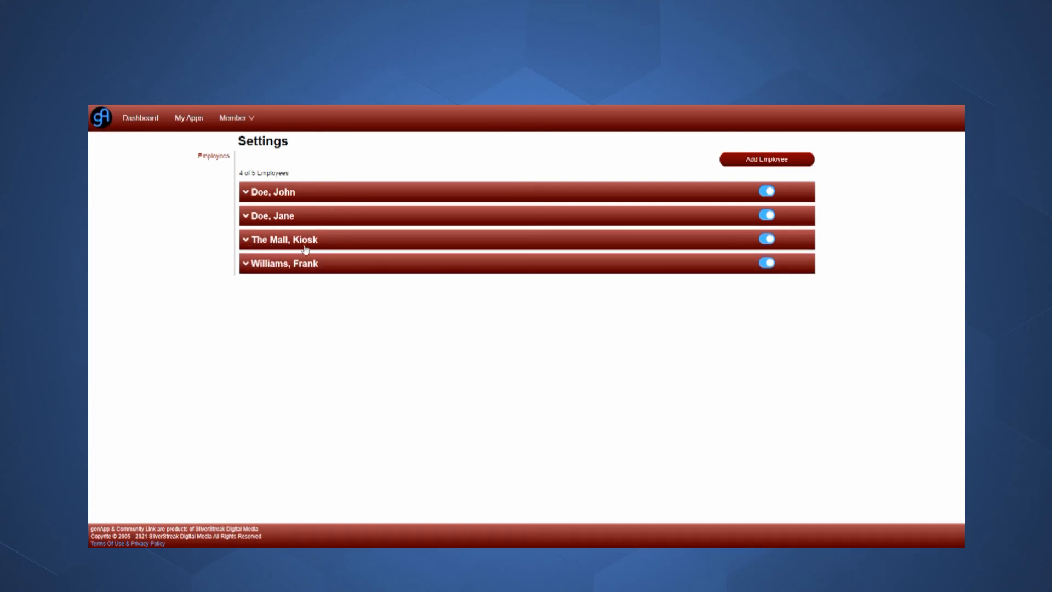
- Expand and collapse The Mall, Kiosk details, then switch its account off
left_click(332, 244)
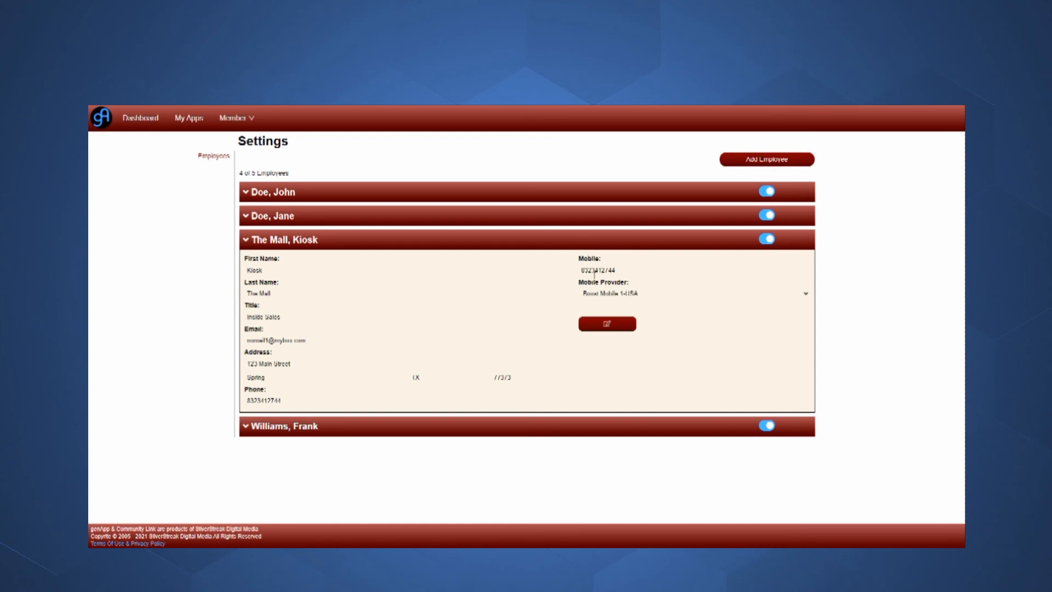
left_click(591, 243)
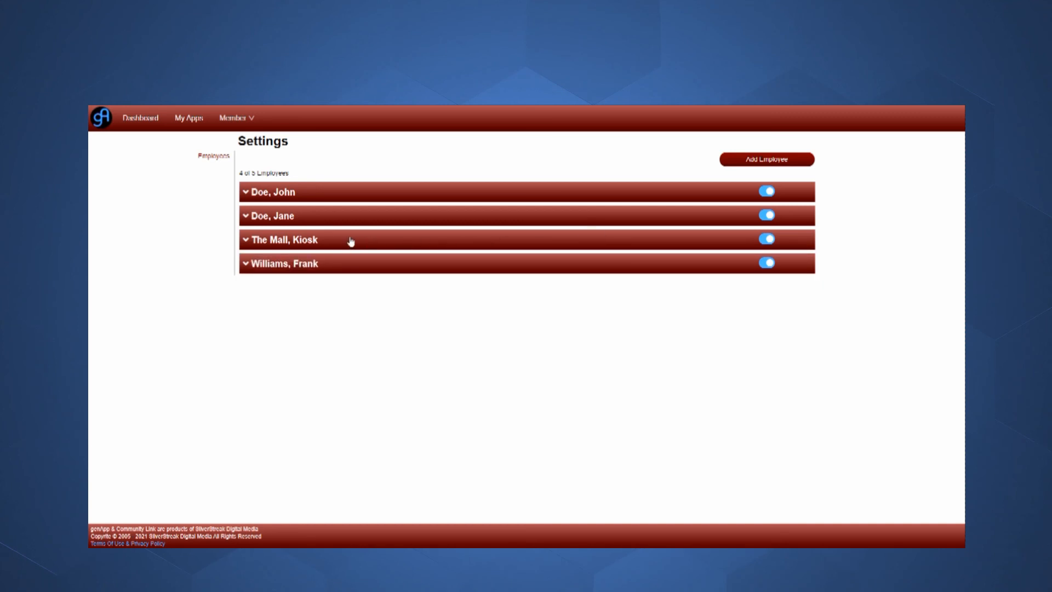
left_click(766, 239)
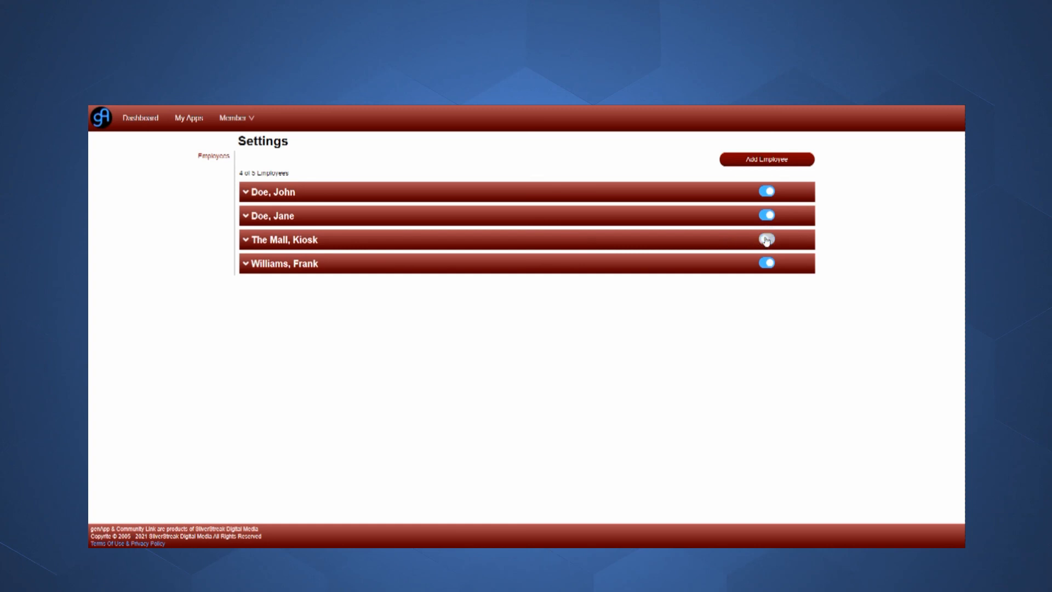